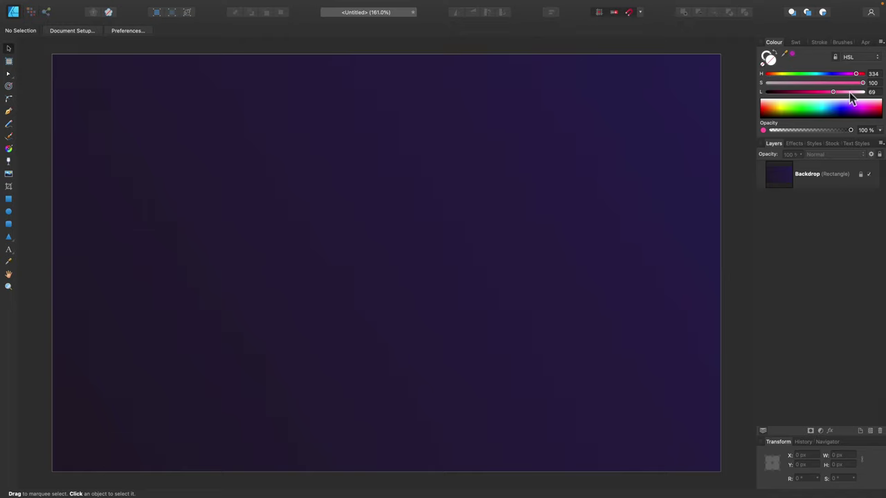
Raise the HSL lightness from 69 to 100 so the working fill becomes pure white.
left_click_drag(851, 92, 865, 92)
Draw a large white circle and a duplicate shifted right so the two overlap.
left_click(9, 212)
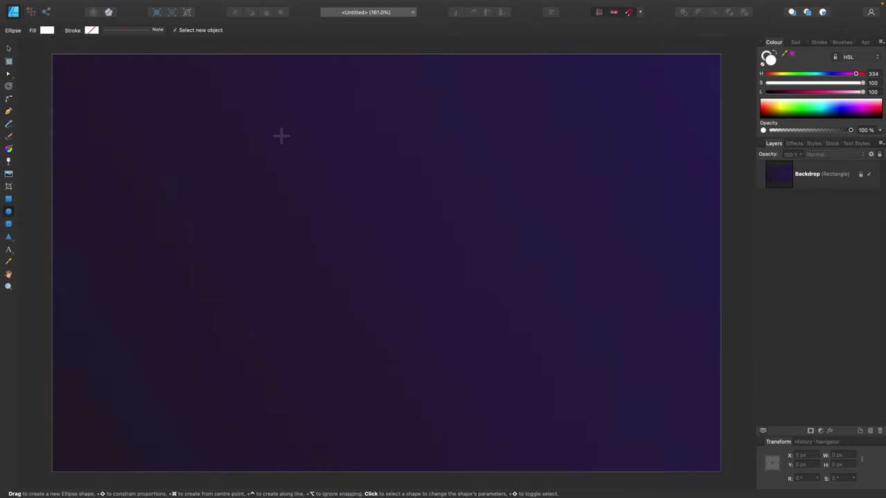
left_click_drag(123, 108, 392, 359)
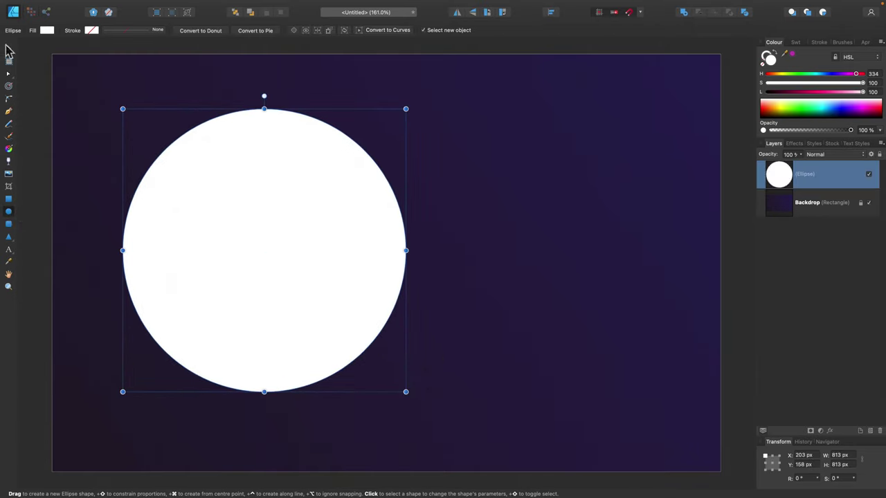
left_click(8, 49)
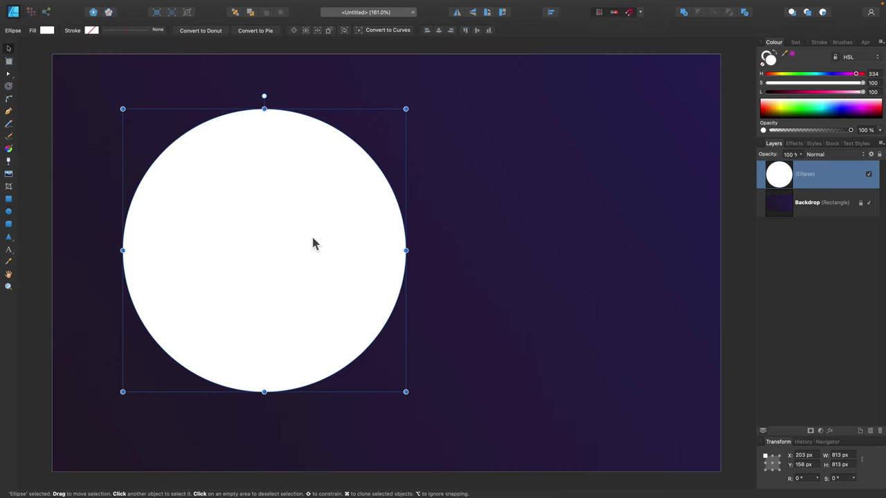
right_click(847, 181)
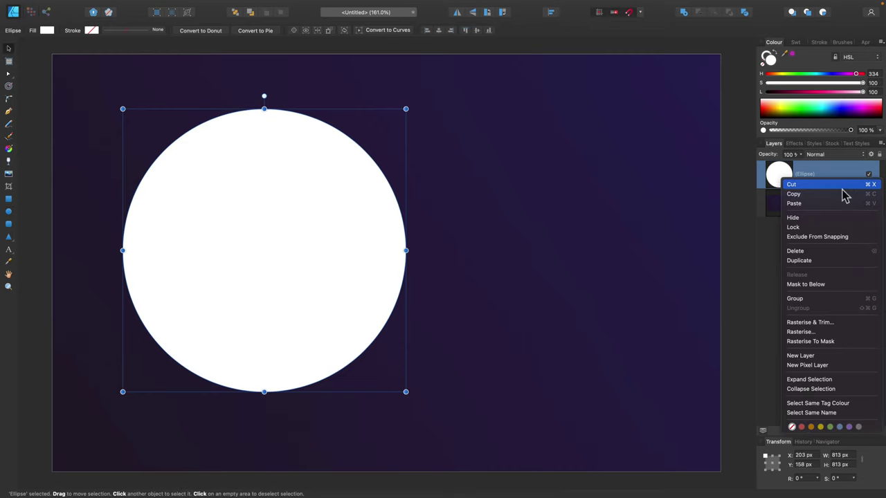
left_click(819, 263)
left_click_drag(263, 204, 449, 212)
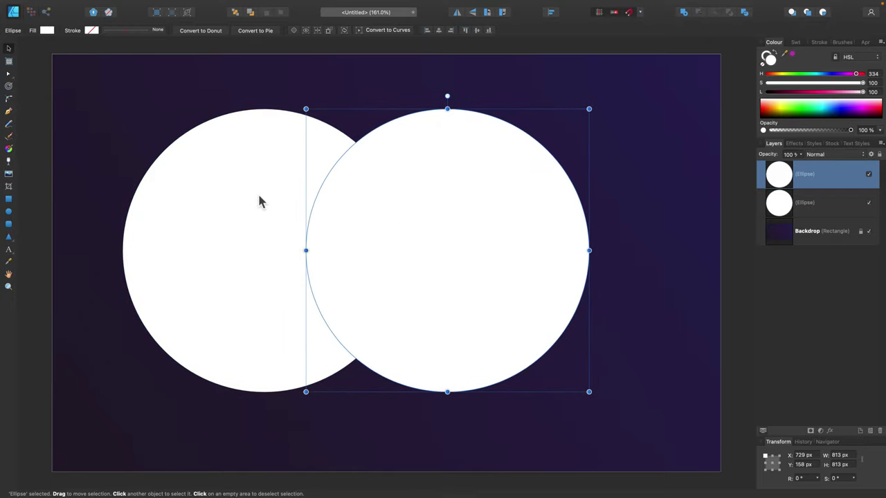
Intersect both circles into a 287 × 619.7 px lens and move it up and right.
left_click(258, 198, "shift")
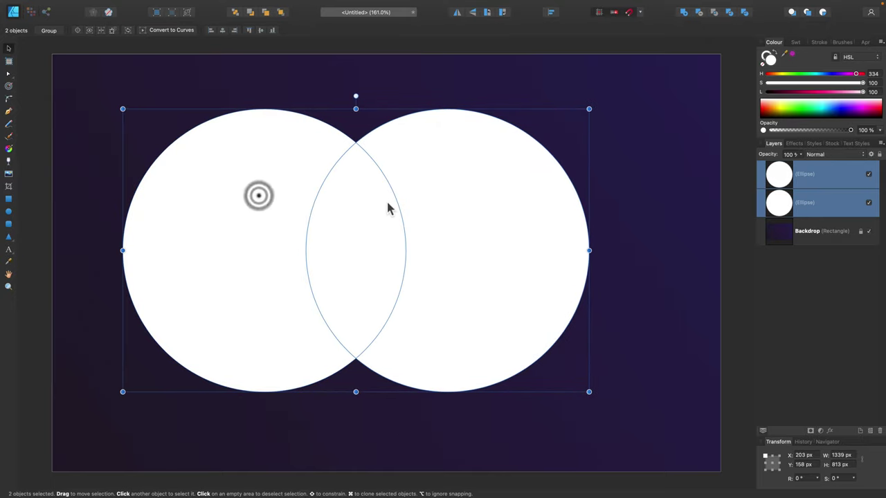
left_click(715, 14)
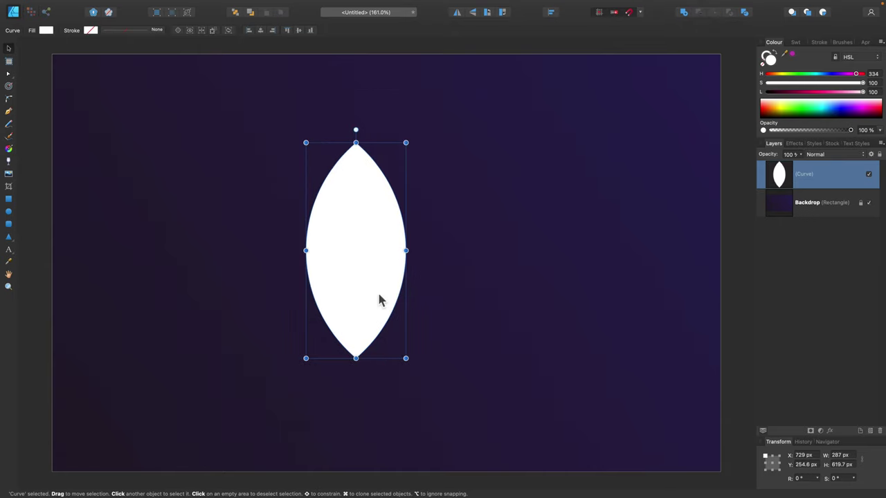
left_click_drag(357, 302, 391, 321)
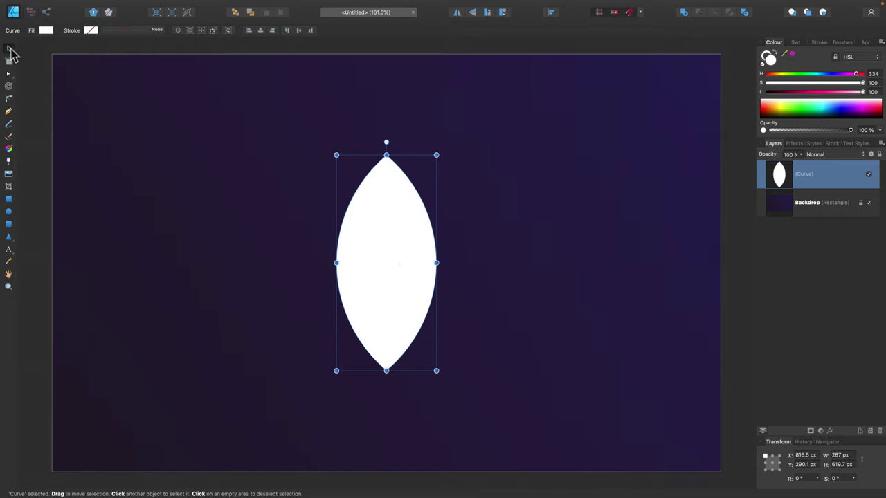
Reposition the lens, trying a 30° tilt, then nudge it into place.
mouse_move(397, 269)
left_mouse_down()
mouse_move(303, 262)
mouse_move(293, 271)
mouse_move(537, 272)
mouse_move(359, 277)
mouse_move(399, 269)
left_mouse_up()
left_click_drag(386, 142, 386, 184)
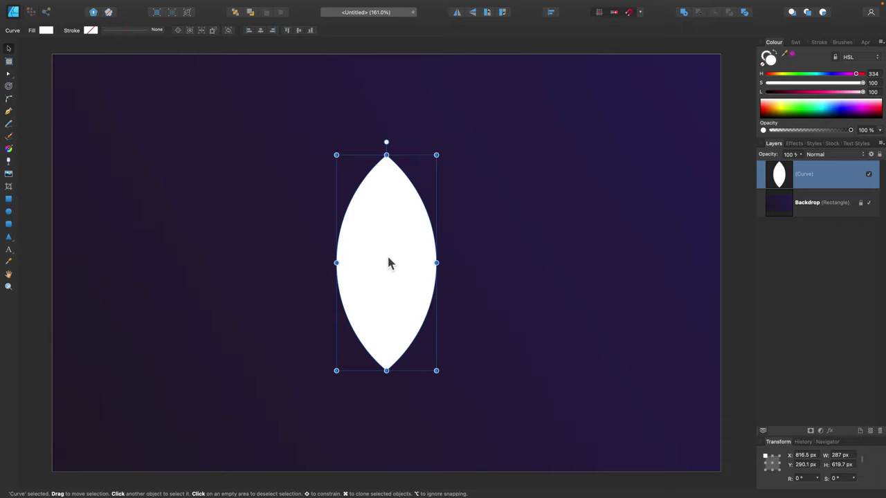
left_click_drag(388, 262, 433, 360)
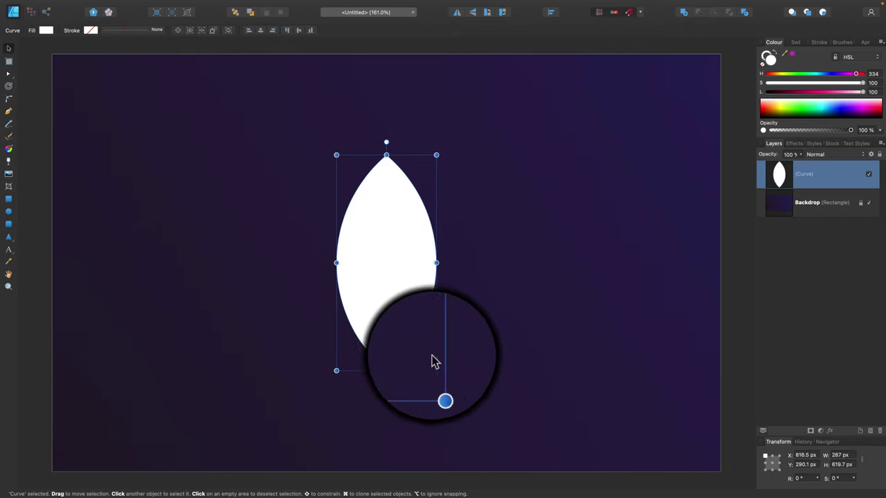
Move the lens's transform origin to its bottom tip (X 960, Y 909.9) and rotate around it.
left_click(179, 30)
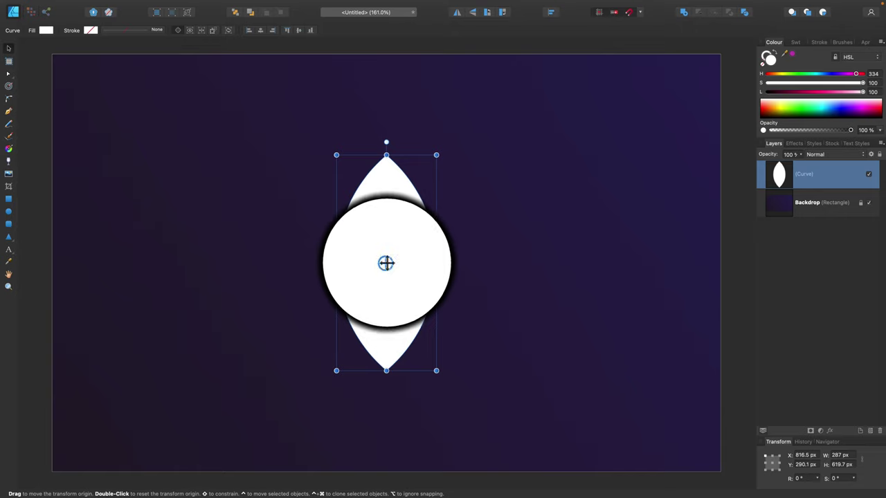
left_click_drag(385, 262, 386, 370)
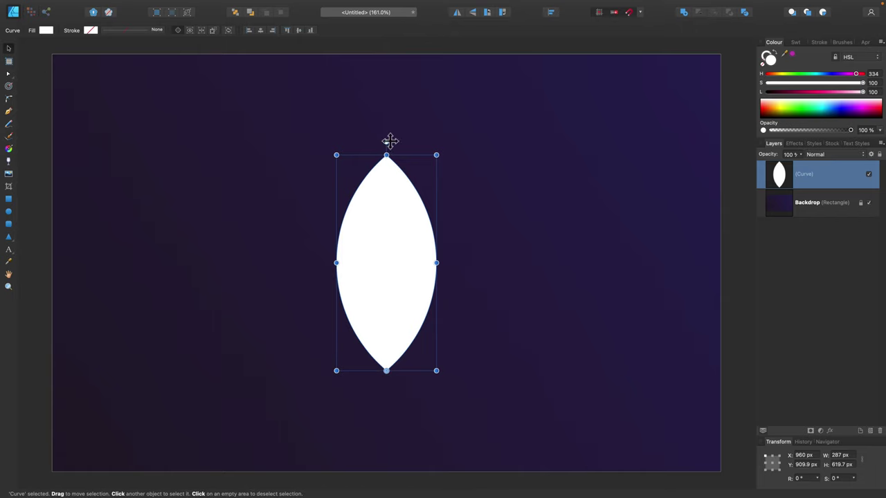
left_click_drag(388, 142, 486, 303)
Undo the rotation, shrink the petal proportionally and move it up toward the page top.
key("super+z")
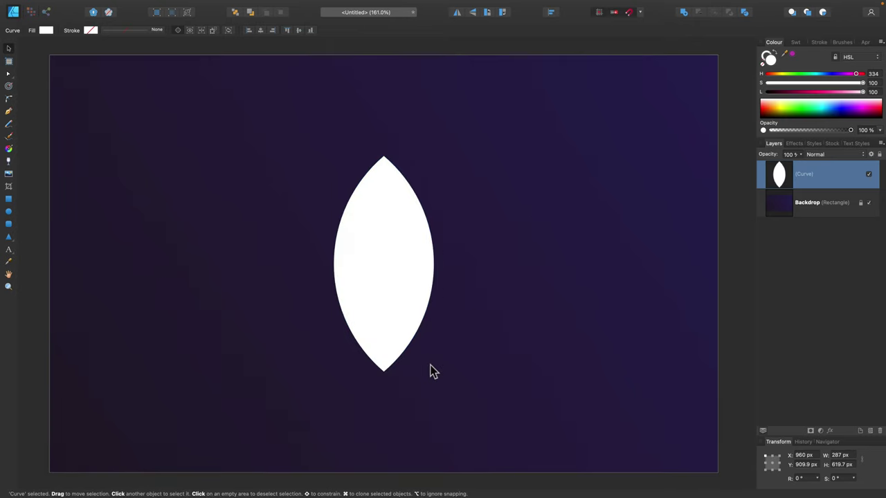
left_click_drag(431, 371, 408, 326)
left_click_drag(376, 292, 396, 219)
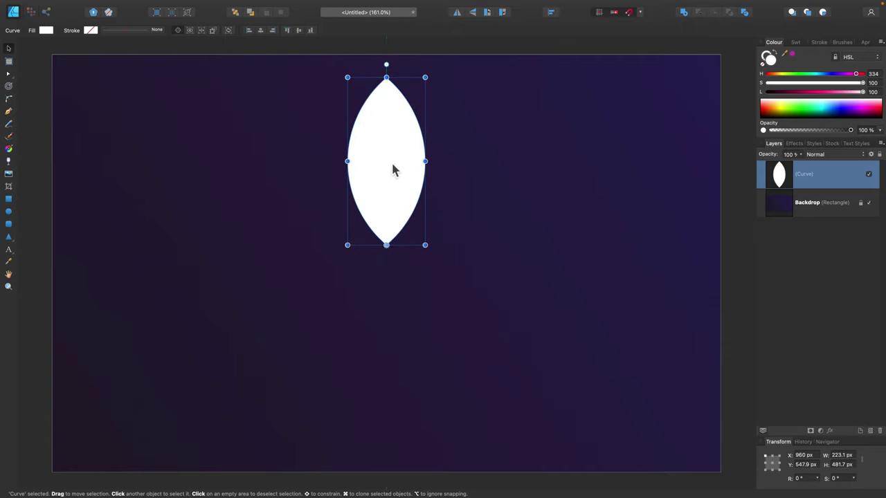
Clone the petal in place at X 960, Y 547.9 px.
key("super")
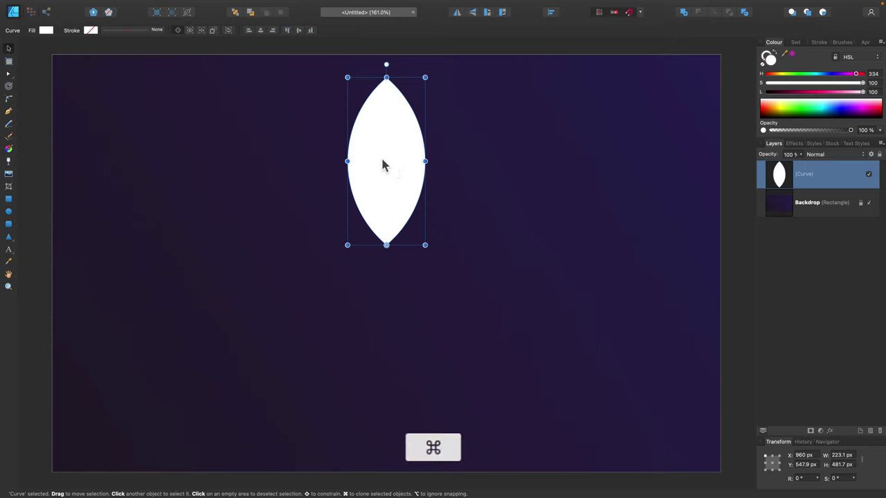
mouse_move(379, 169)
left_mouse_down()
mouse_move(443, 164)
mouse_move(462, 175)
mouse_move(437, 150)
mouse_move(401, 153)
mouse_move(380, 171)
left_mouse_up()
key("shift")
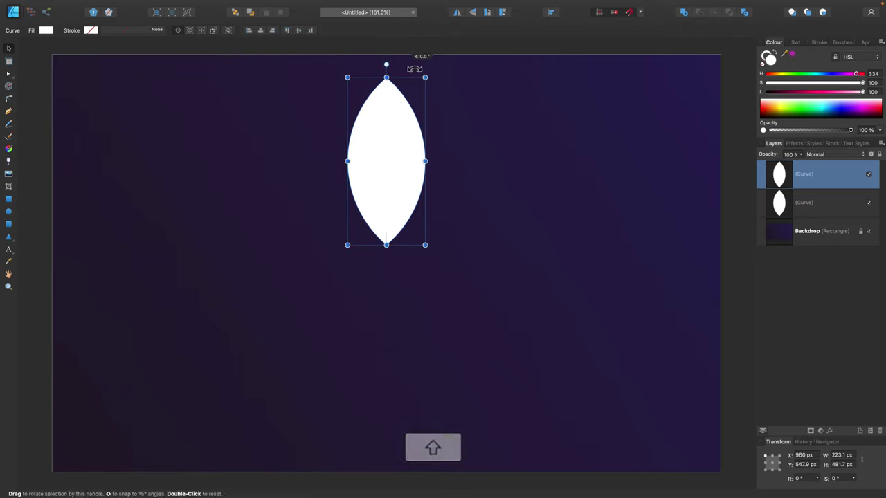
Rotate the clone -15° and repeat Duplicate until 24 petals ring the page centre.
left_click_drag(414, 69, 420, 70)
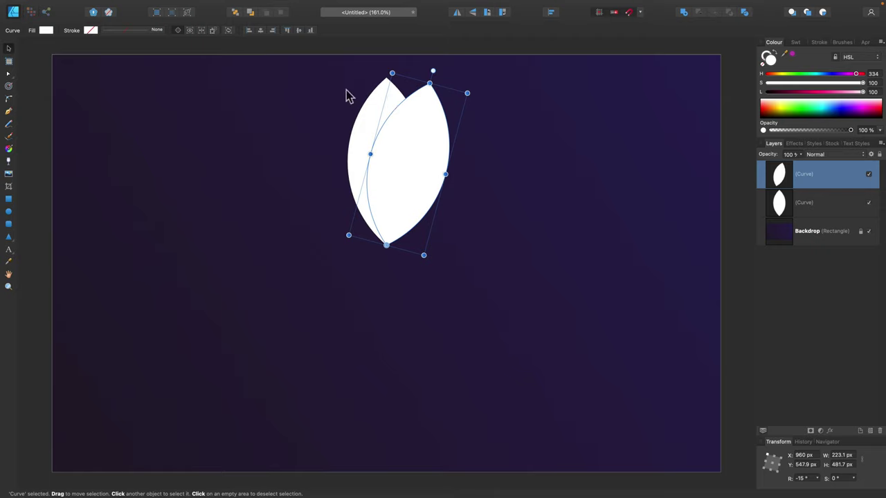
scroll(347, 94, "left", 1)
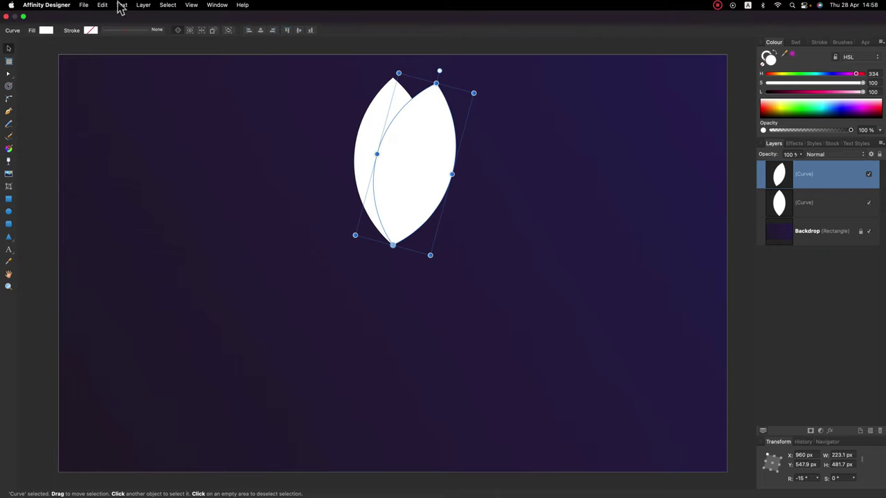
left_click(102, 5)
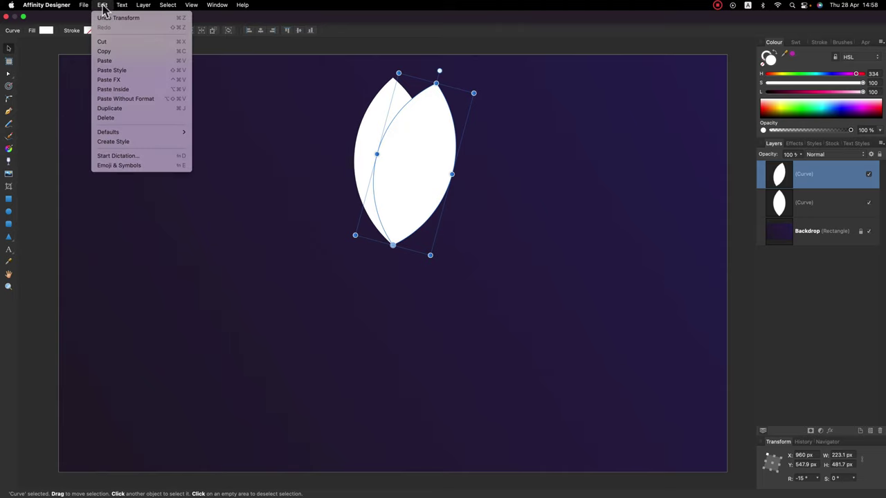
left_click(109, 109)
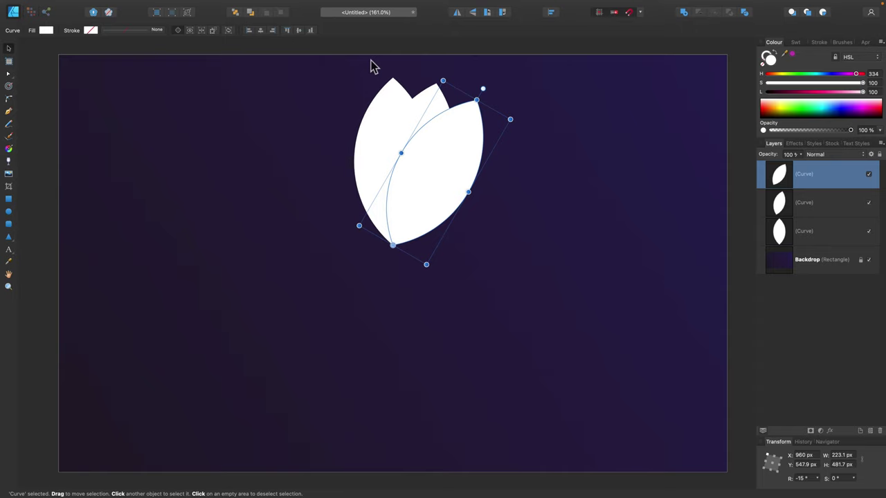
key("super+j")
key("super+j")
key("super+j")
key("super+j")
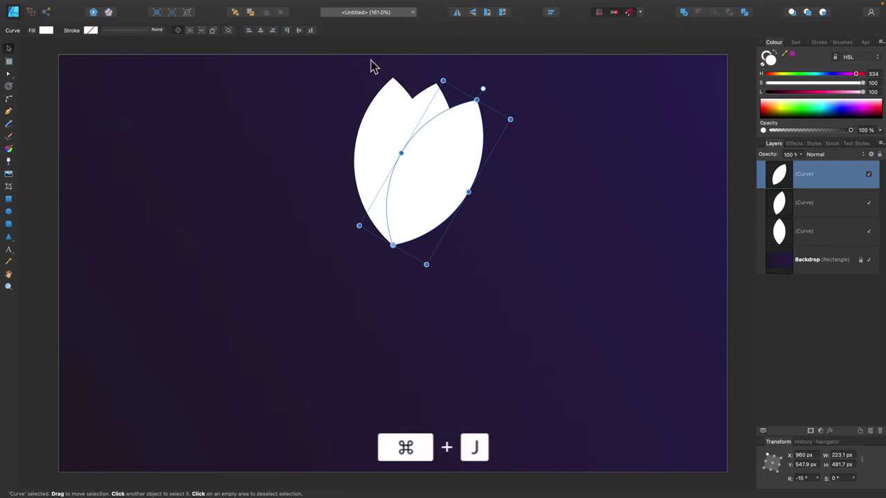
key("super+j")
key("super+j")
key("super+j")
key("super+j")
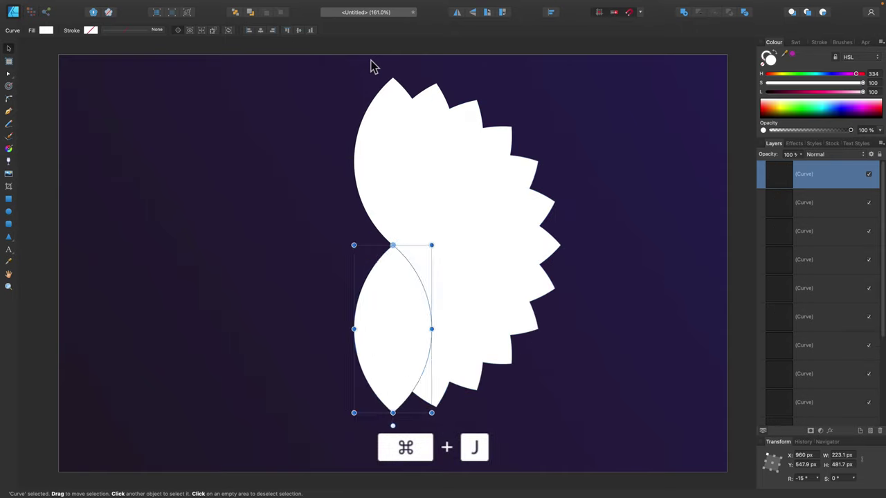
key("super+j")
key("super+j")
key("super+j")
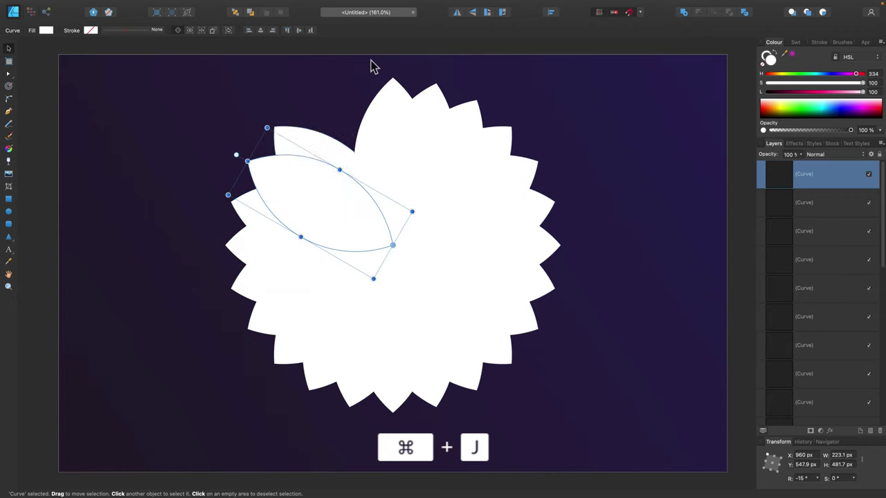
key("super+j")
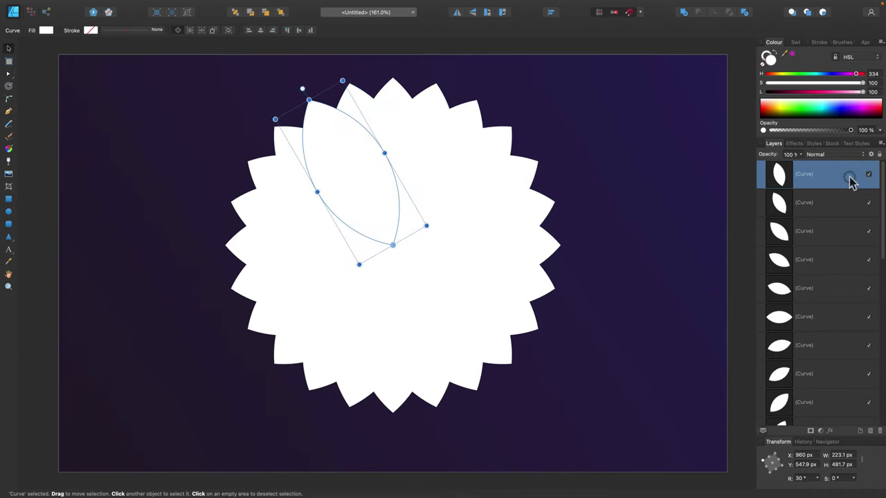
Select all 24 petal curves together in the Layers panel.
scroll(838, 222, "down", 5)
key("shift")
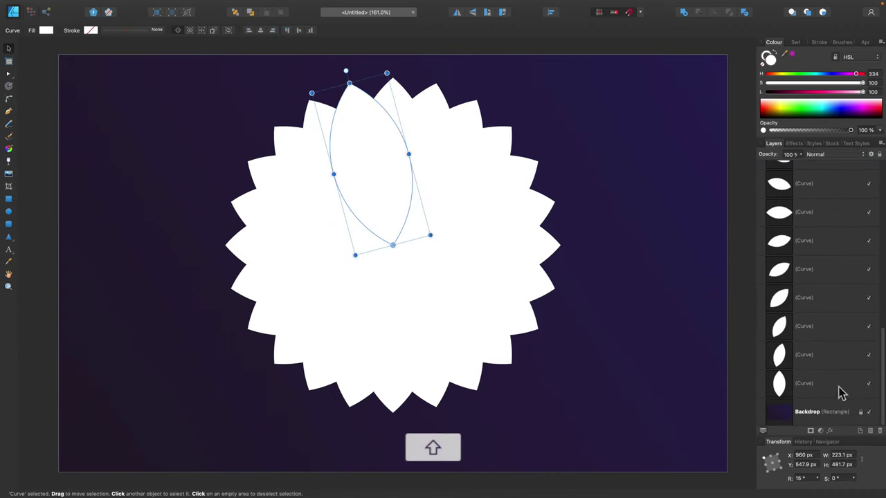
left_click(838, 388, "shift")
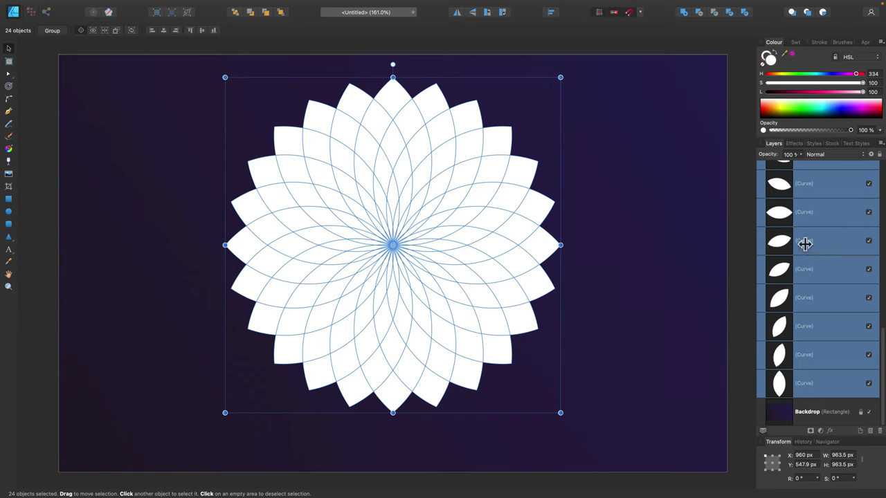
Set the petals to 60% opacity and lay a linear white-to-grey gradient out from the flower's centre.
left_click(800, 154)
left_click_drag(800, 164, 766, 166)
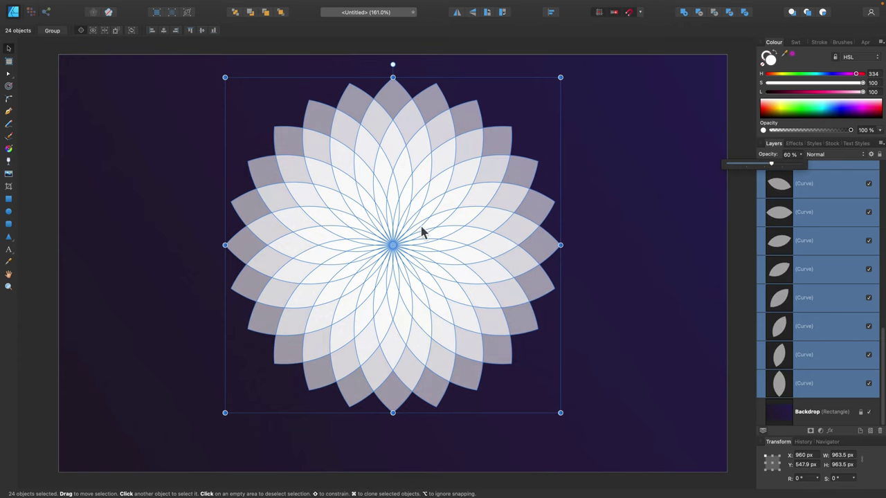
left_click(9, 151)
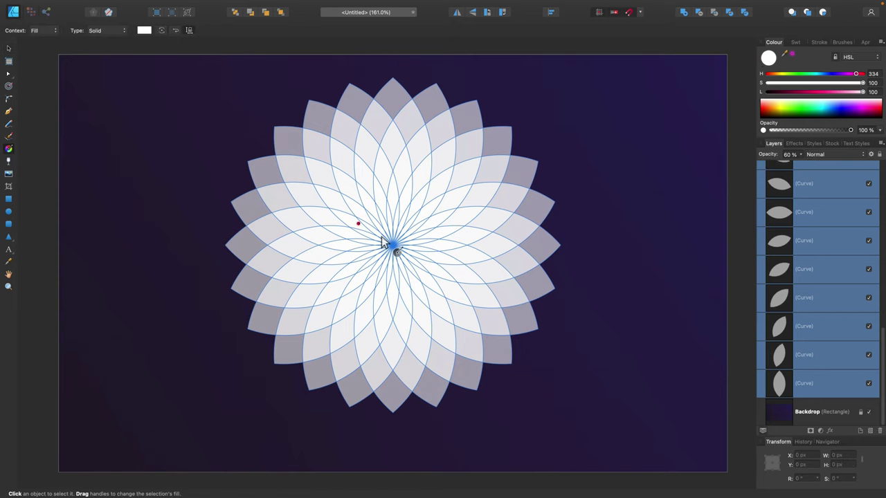
left_click_drag(381, 241, 562, 247)
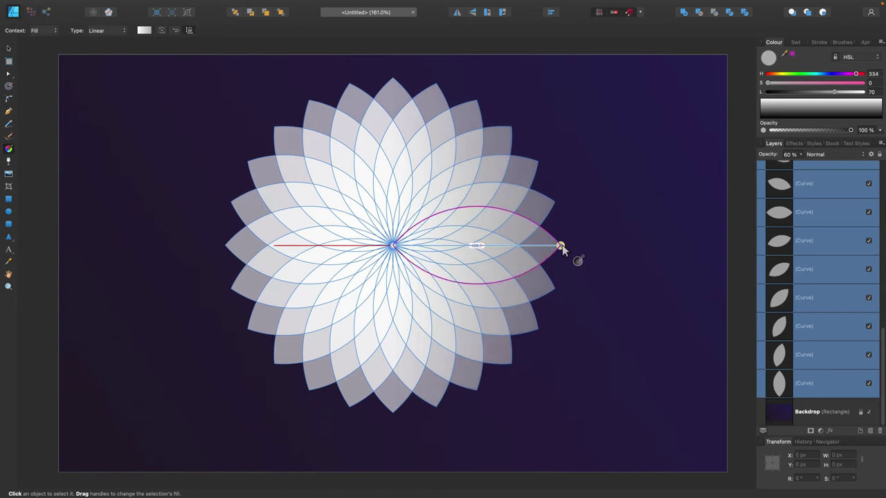
left_click(477, 245)
Move the gradient midpoint outward to 61% and change the fill type to Radial.
left_click_drag(478, 246, 494, 246)
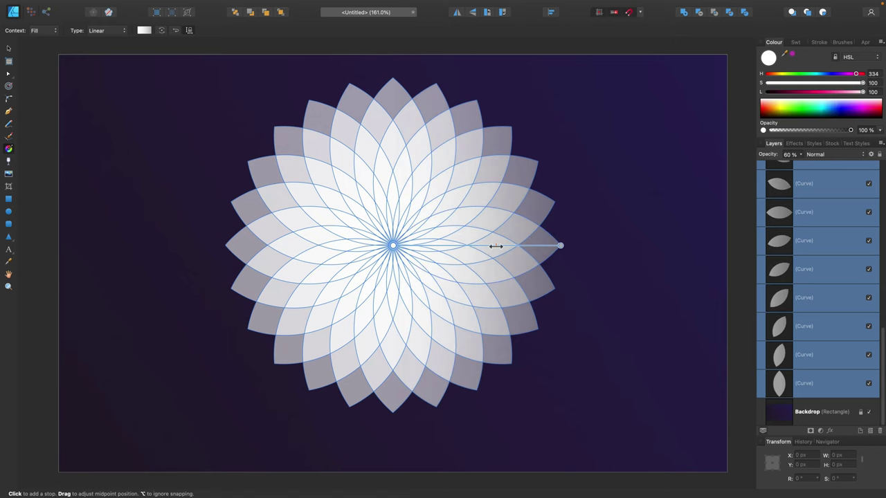
left_click(119, 32)
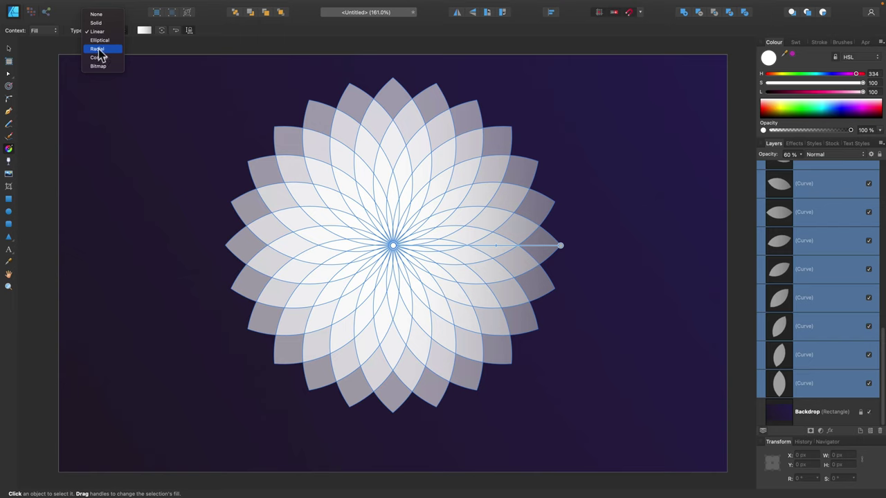
left_click(97, 49)
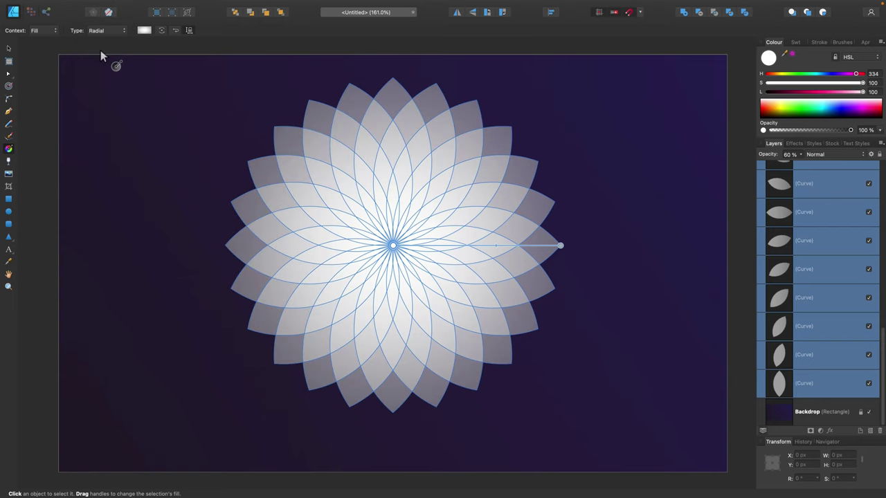
Colour the outer gradient stop a saturated pink (H350 S100).
left_click(145, 31)
left_click(252, 67)
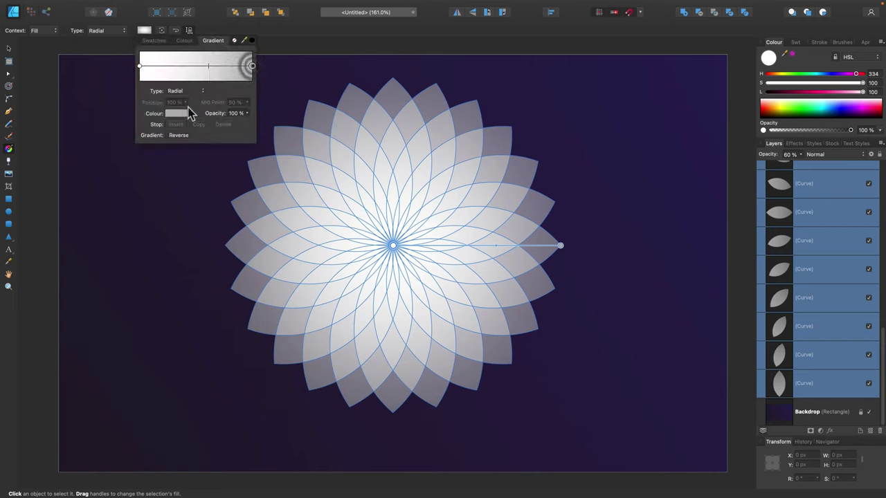
left_click(181, 115)
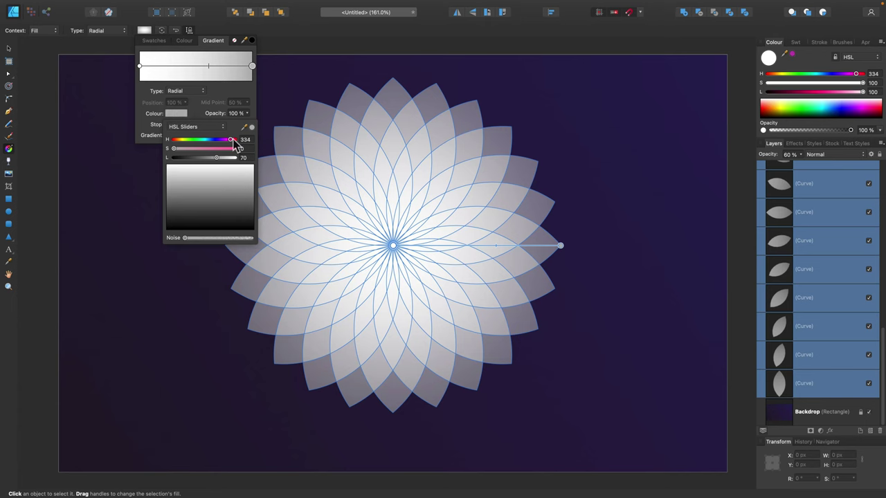
left_click_drag(235, 143, 234, 141)
left_click_drag(174, 148, 253, 158)
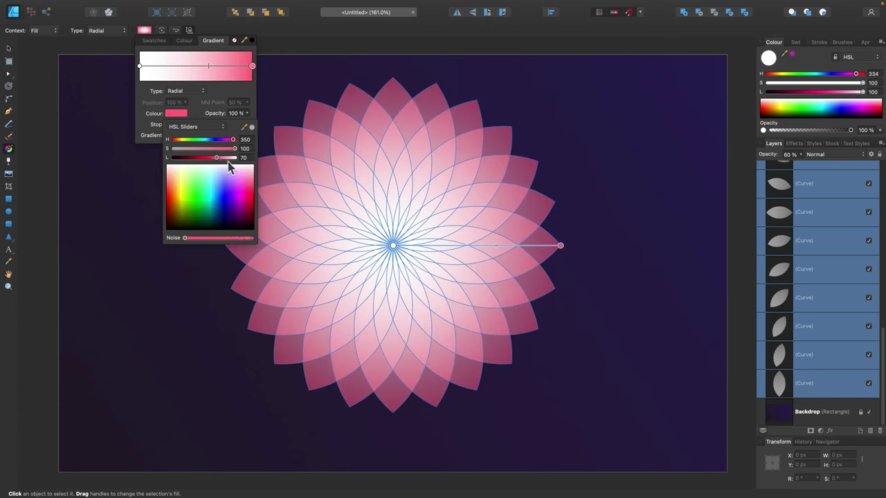
left_click_drag(218, 158, 212, 158)
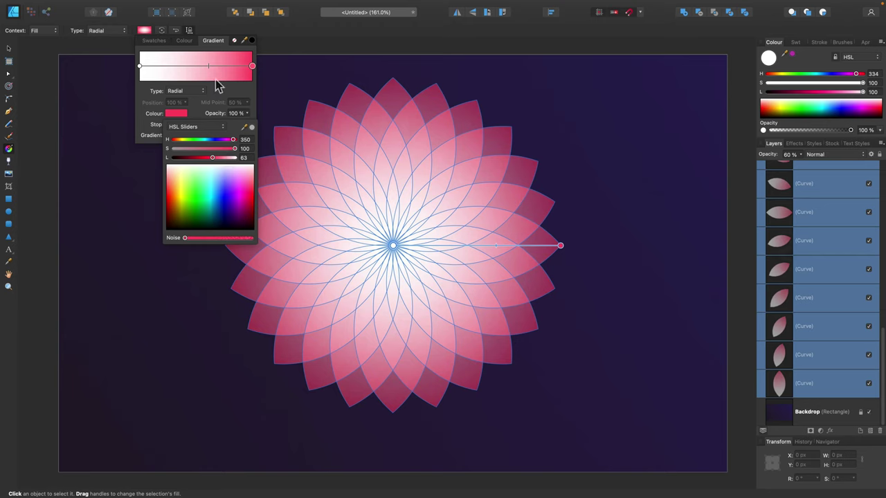
Colour the inner gradient stop magenta (H308 S100 L57).
left_click(139, 66)
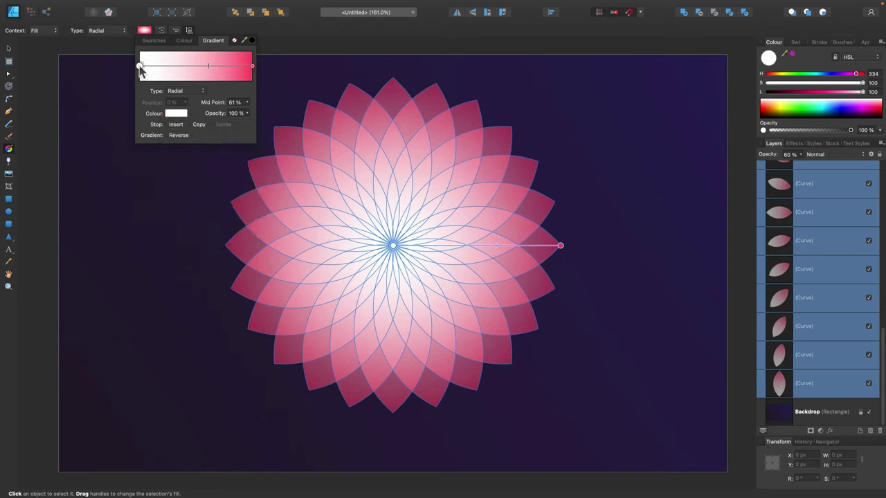
left_click(178, 114)
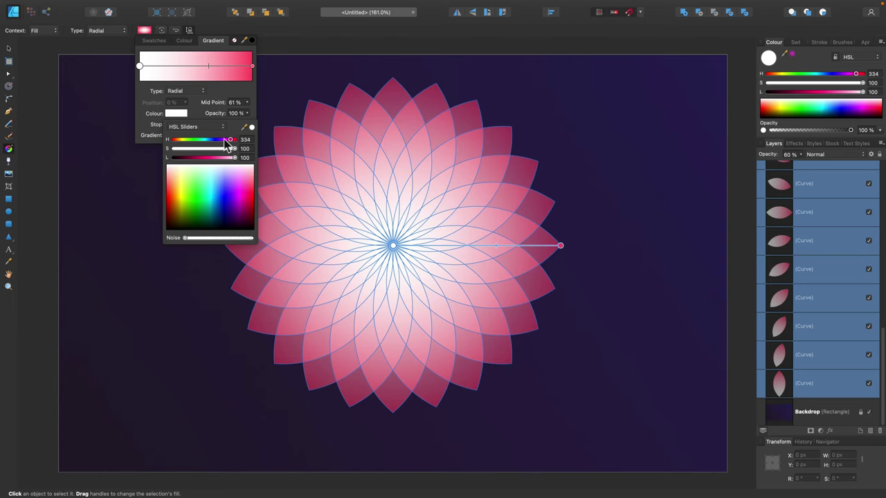
left_click_drag(229, 140, 210, 160)
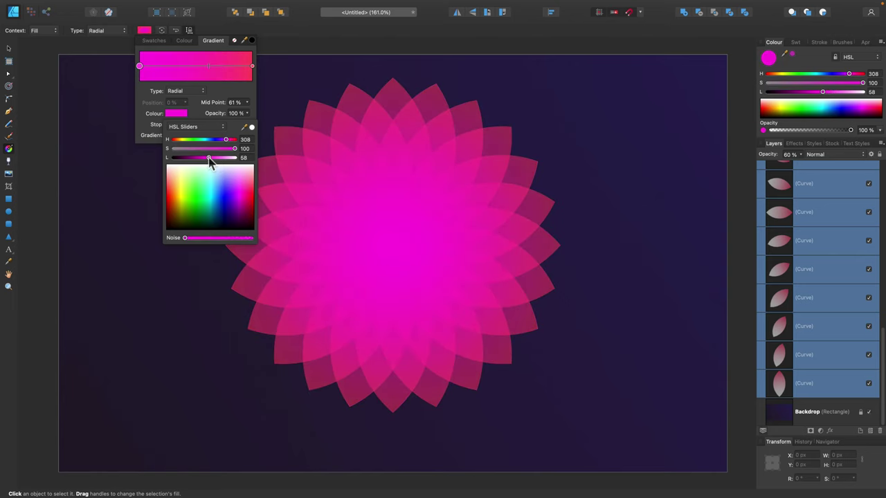
left_click_drag(185, 238, 204, 242)
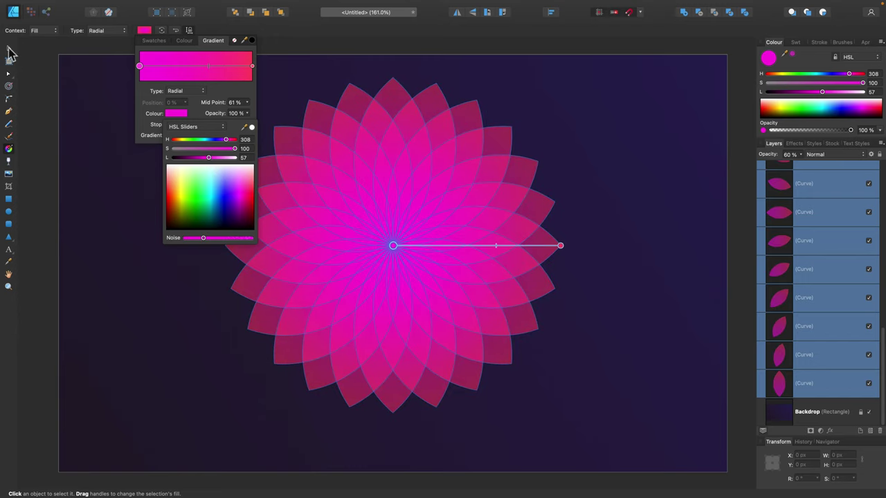
Group the 24 selected petal layers into one 988.4 × 988.4 px Group above Backdrop.
left_click(9, 49)
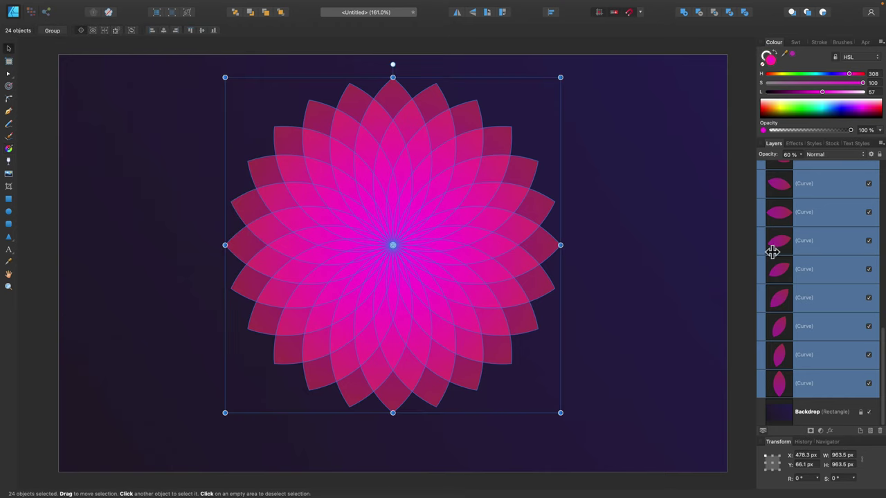
right_click(832, 382)
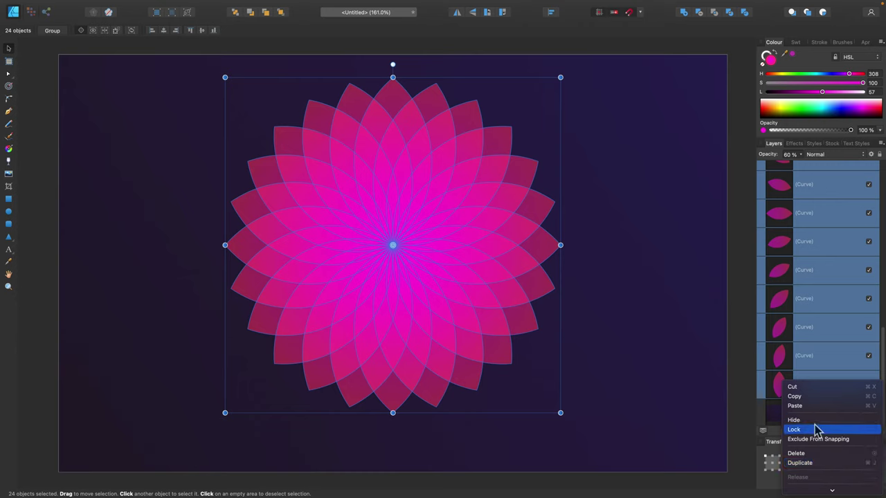
scroll(814, 428, "down", 3)
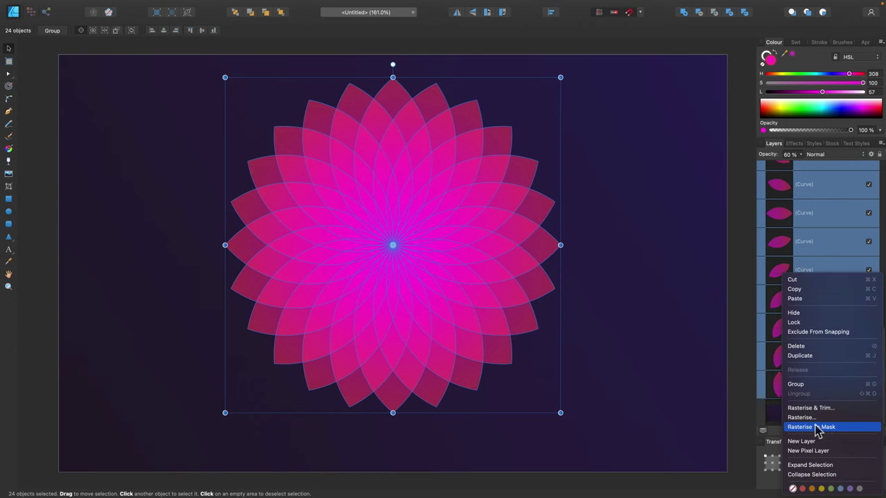
left_click(800, 386)
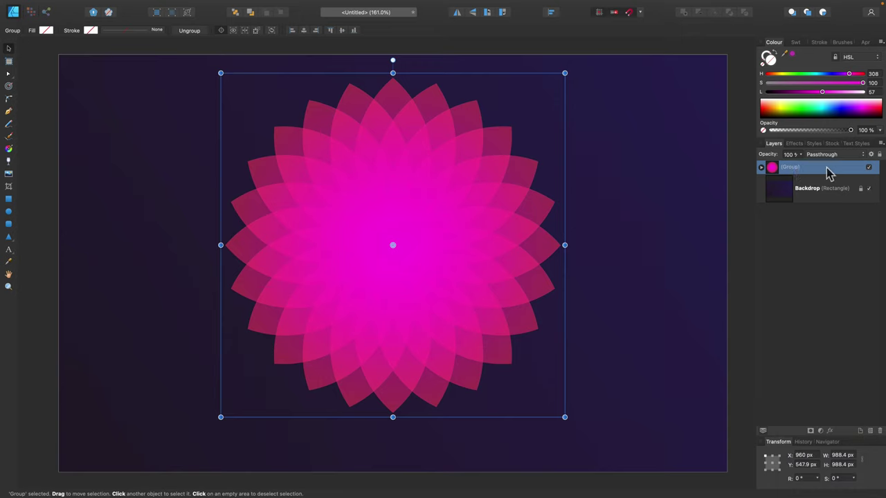
Add a white Inner Glow to the group: Overlay mode, 100 px radius, 0% intensity, Edge source.
left_click(830, 429)
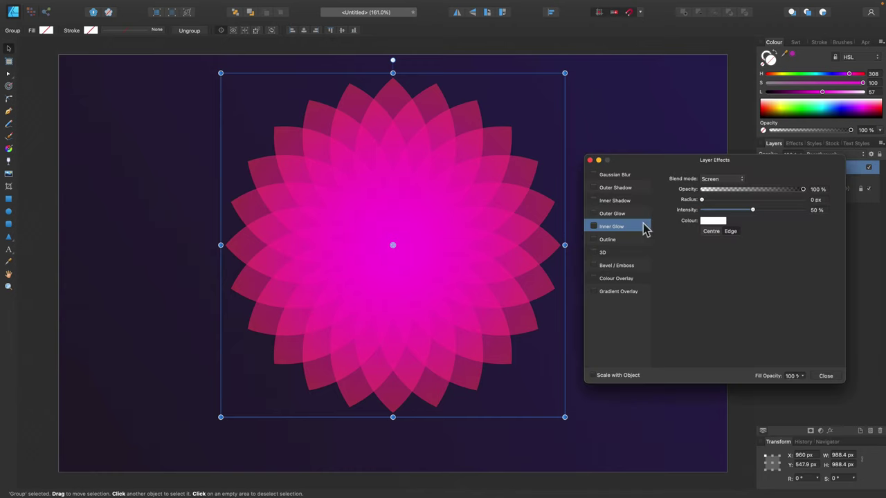
left_click(591, 226)
left_click_drag(707, 197, 744, 208)
left_click(712, 231)
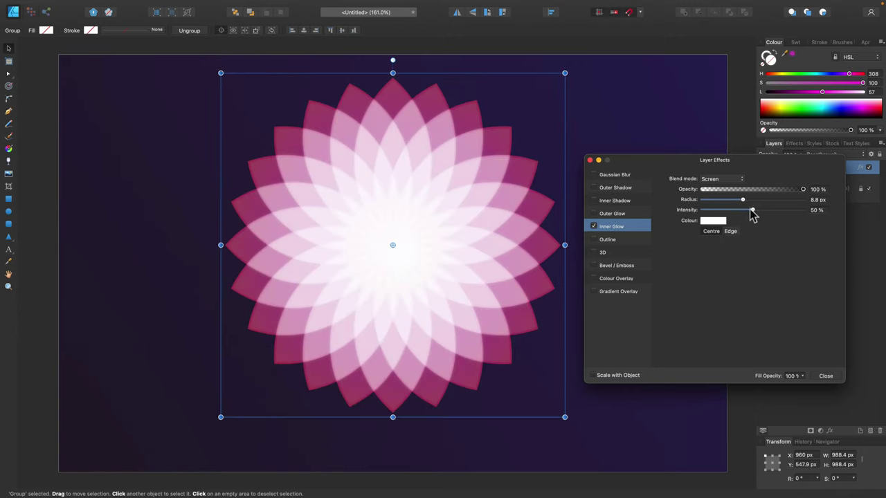
left_click_drag(752, 209, 678, 217)
mouse_move(777, 203)
left_mouse_down()
mouse_move(804, 201)
mouse_move(785, 201)
left_mouse_up()
left_click(746, 231)
left_click(737, 179)
left_click(723, 220)
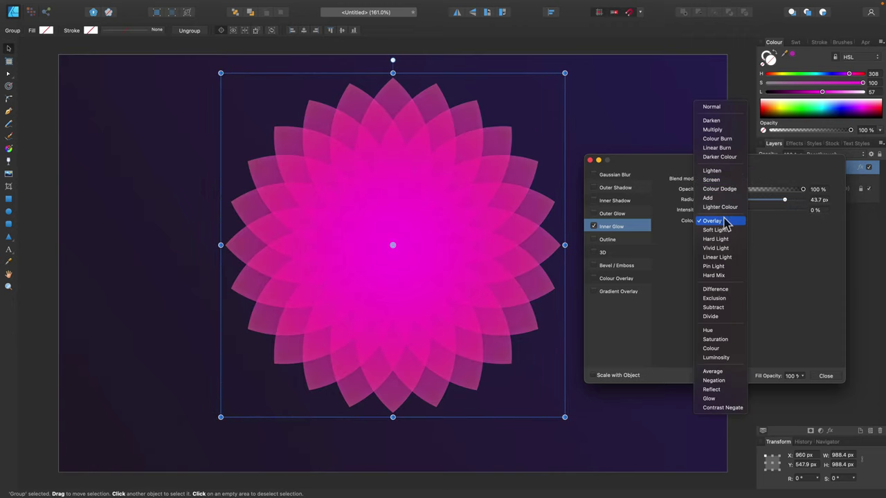
left_click_drag(786, 201, 817, 201)
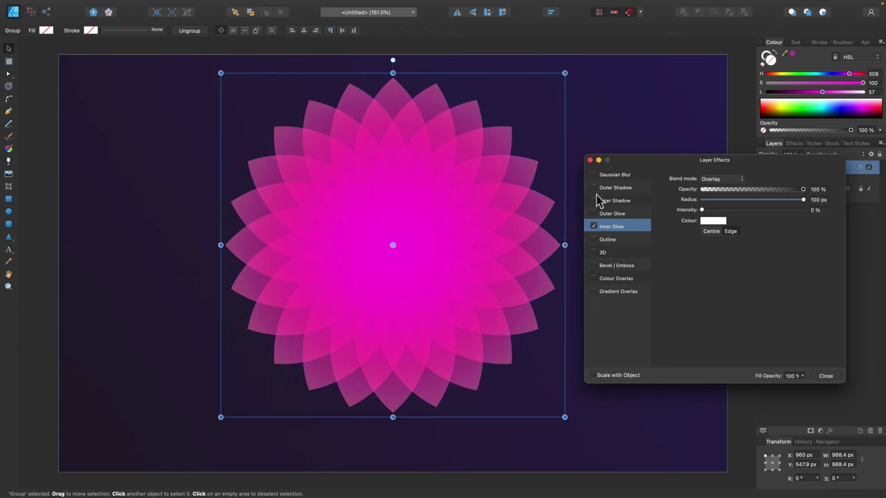
Add a black Overlay Outer Shadow at 100% opacity with a slight radius, then close Layer Effects.
left_click(631, 189)
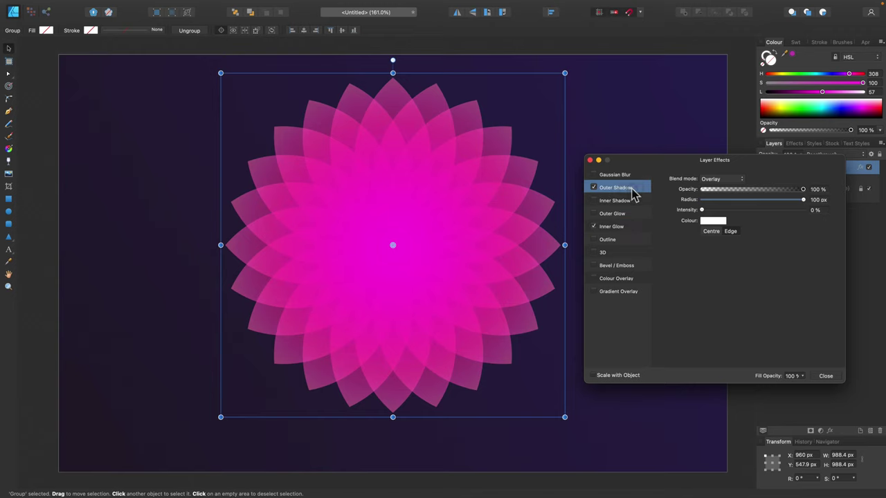
left_click_drag(703, 204, 682, 206)
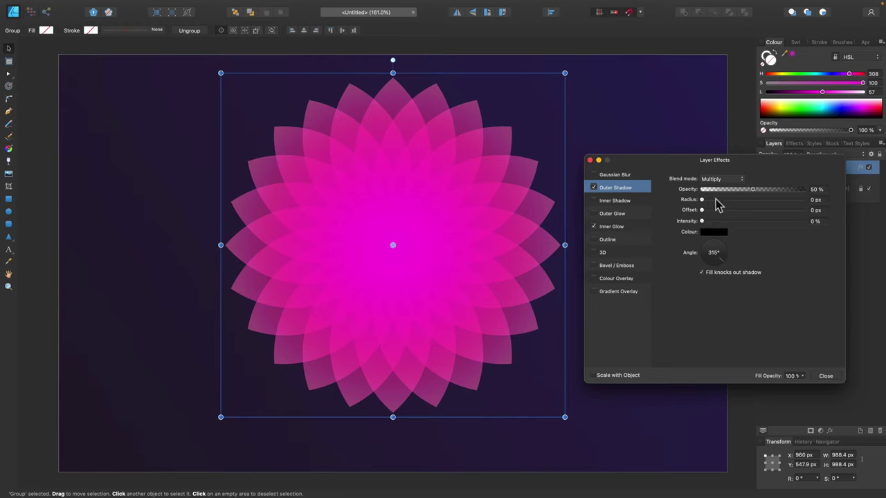
mouse_move(716, 200)
left_mouse_down()
mouse_move(787, 188)
mouse_move(819, 197)
left_mouse_up()
left_click(738, 179)
left_click(713, 271)
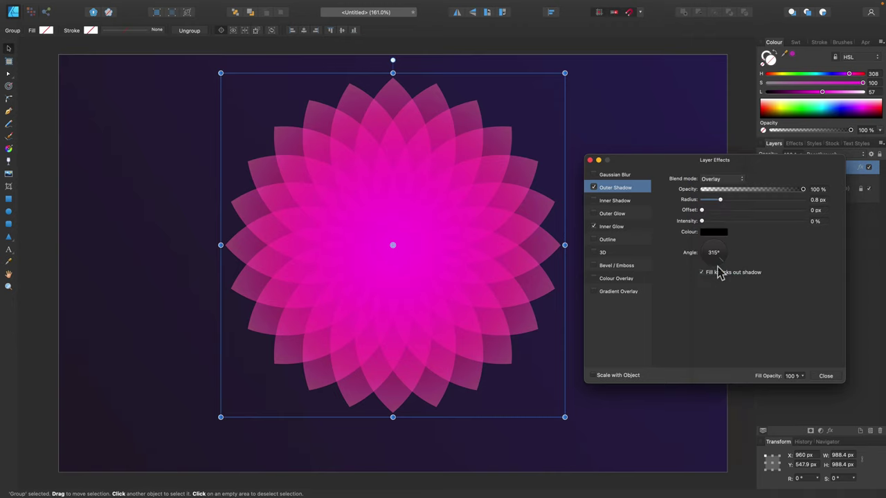
left_click_drag(720, 198, 735, 199)
left_click(826, 375)
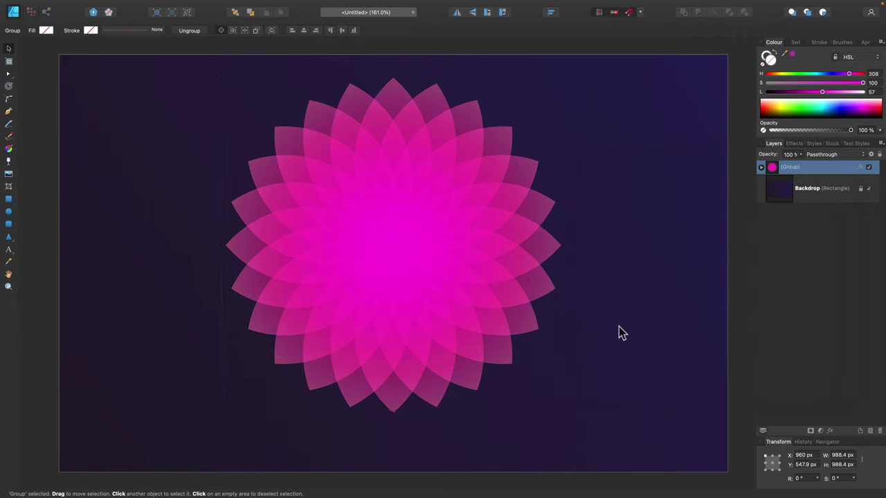
Enlarge the flower group slightly and centre it horizontally and vertically on the dark purple backdrop.
key("super+minus")
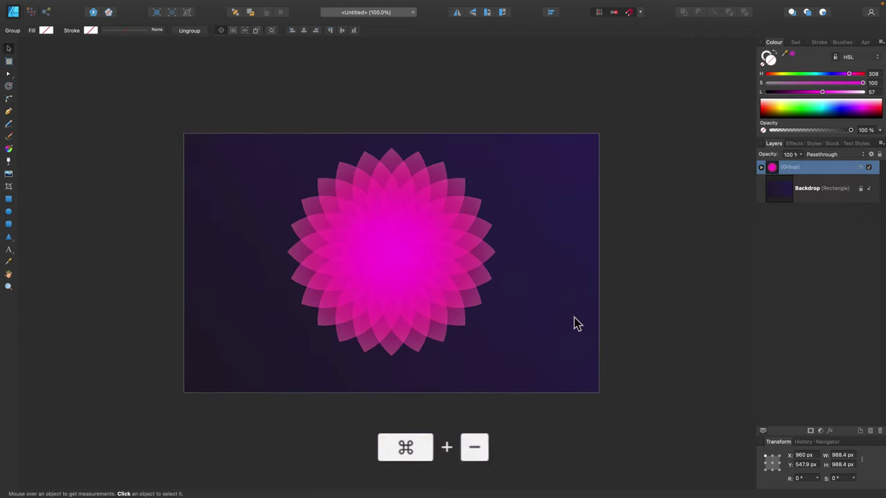
left_click_drag(497, 358, 515, 375)
left_click(550, 13)
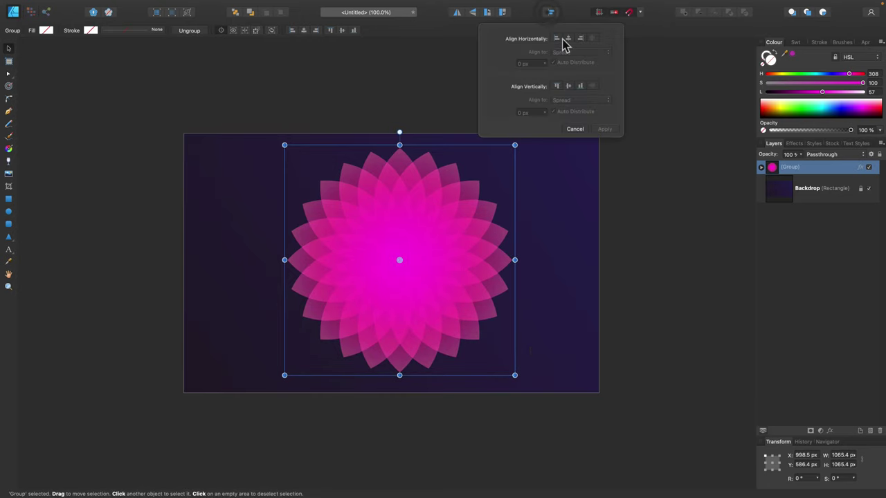
left_click(567, 39)
left_click(567, 85)
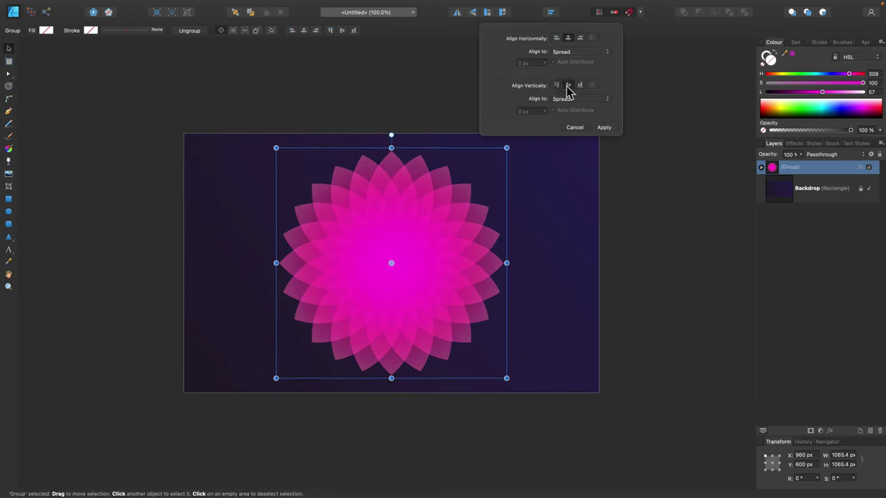
left_click(378, 97)
Shift the flower group's transform origin up and right, then rotate the group around it.
left_click(393, 208)
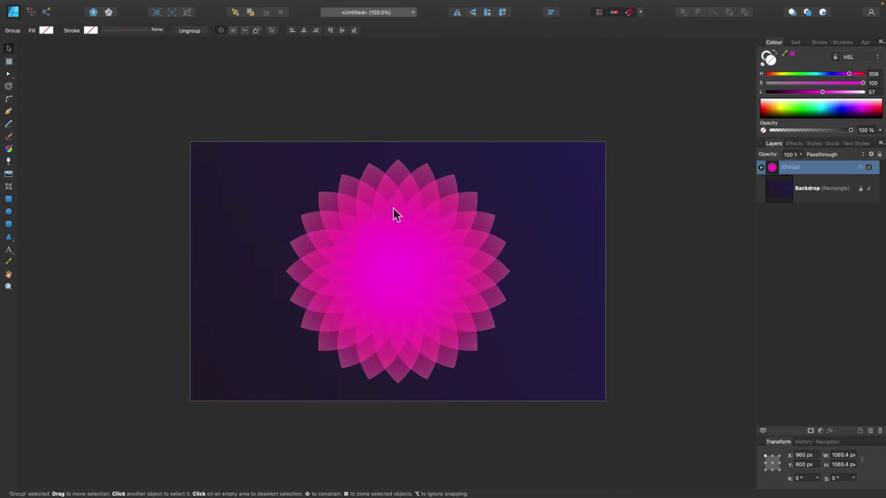
left_click(393, 274)
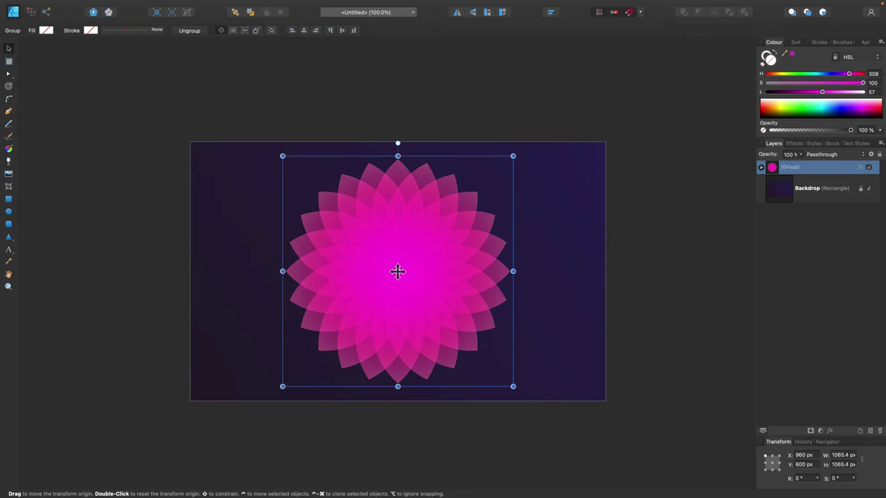
left_click_drag(398, 271, 510, 272)
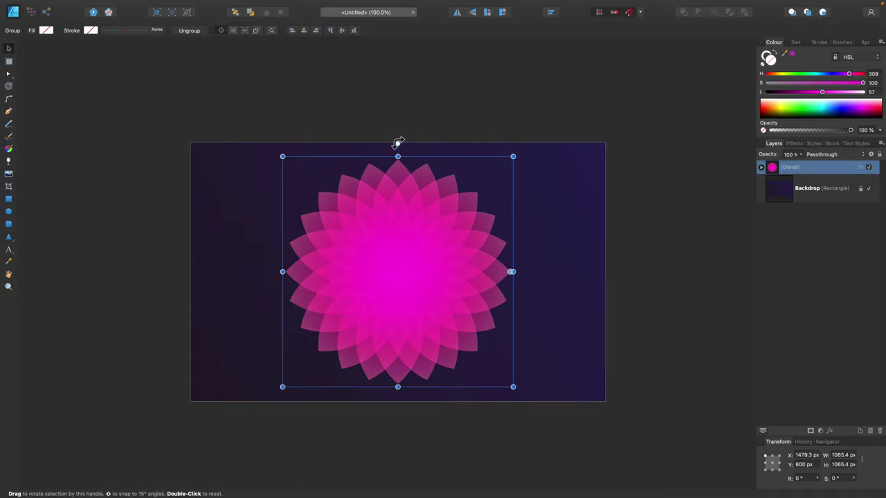
left_click_drag(398, 142, 433, 221)
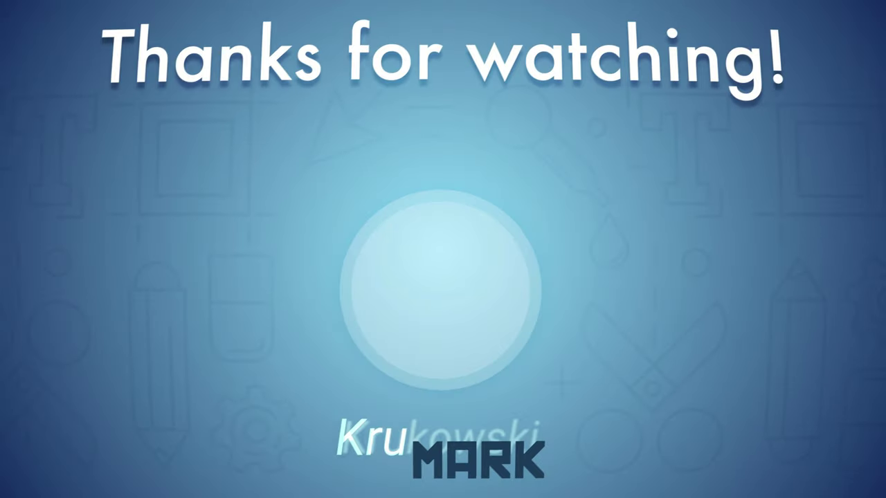